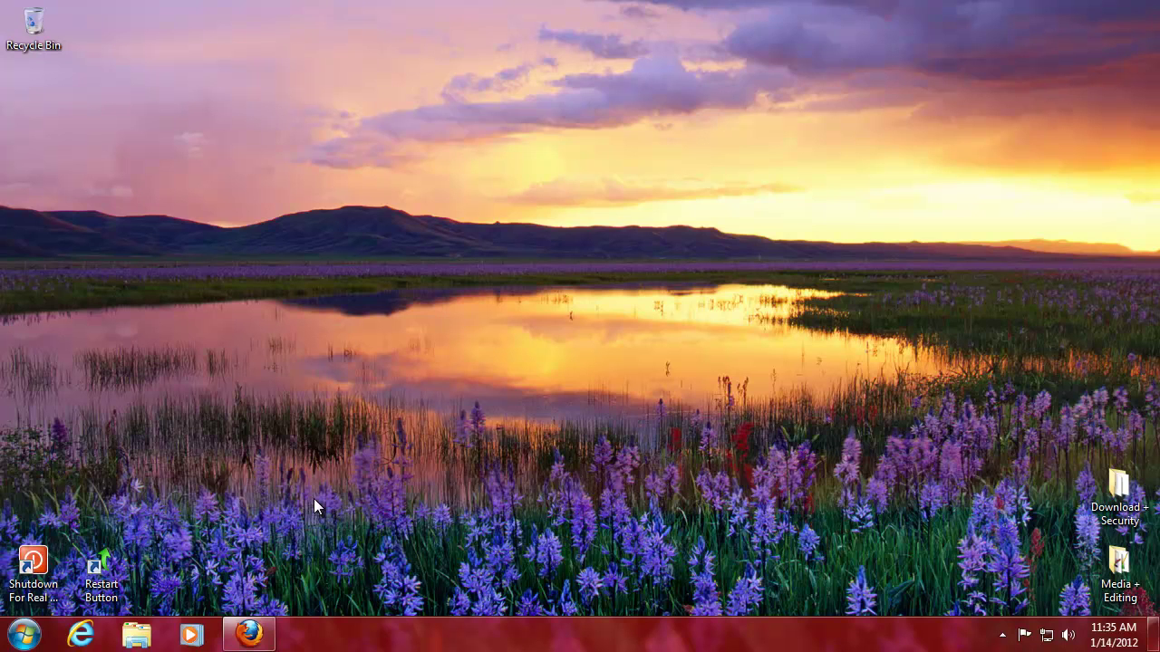
Switch to Firefox and open cPanel's subdomain maintenance page to read the DNS propagation note.
left_click(249, 634)
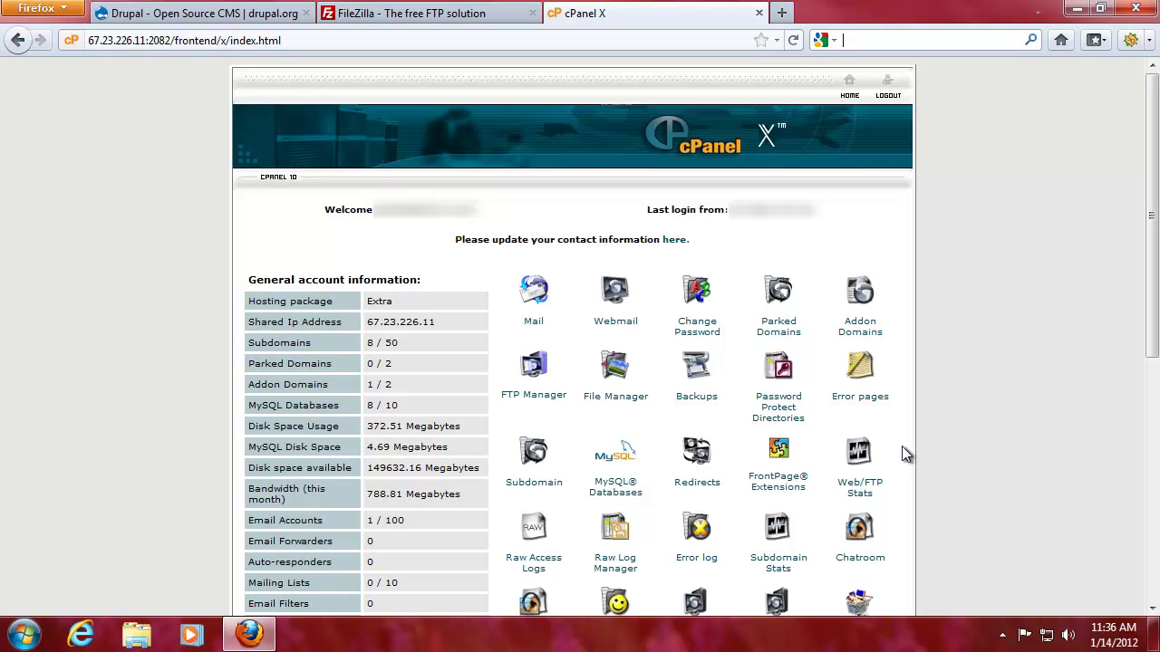
left_click(537, 488)
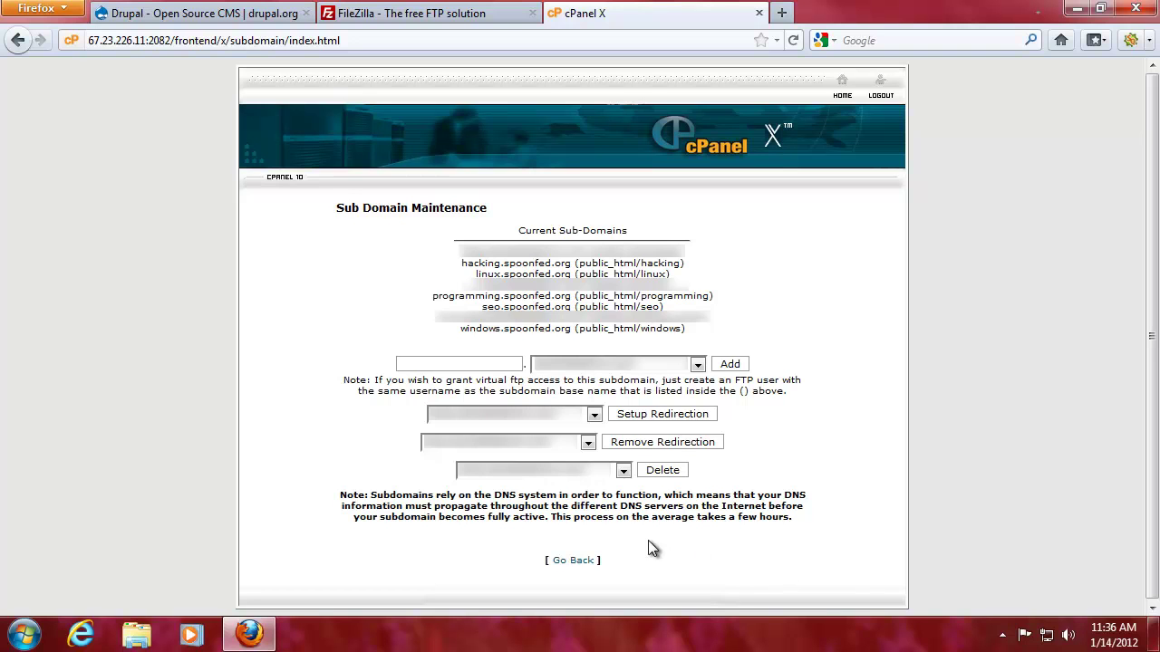
left_click_drag(548, 519, 795, 523)
left_click(801, 522)
Add the subdomain showcase under the spoonfed.org domain and return to the subdomain list.
left_click(699, 364)
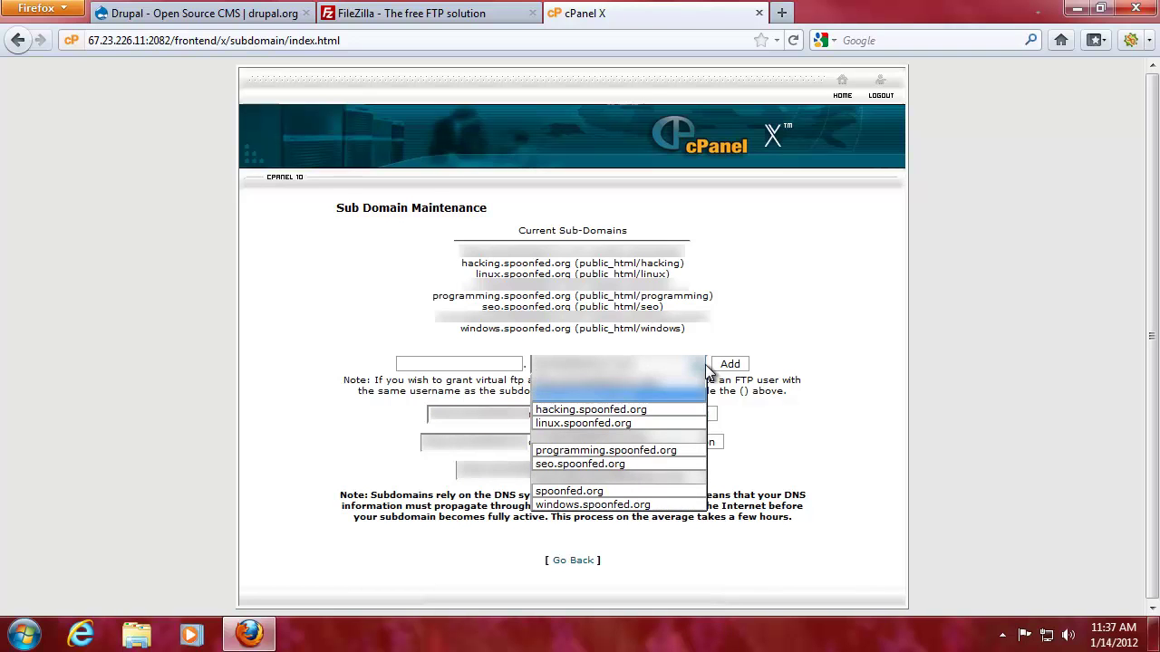
left_click(606, 490)
left_click(437, 362)
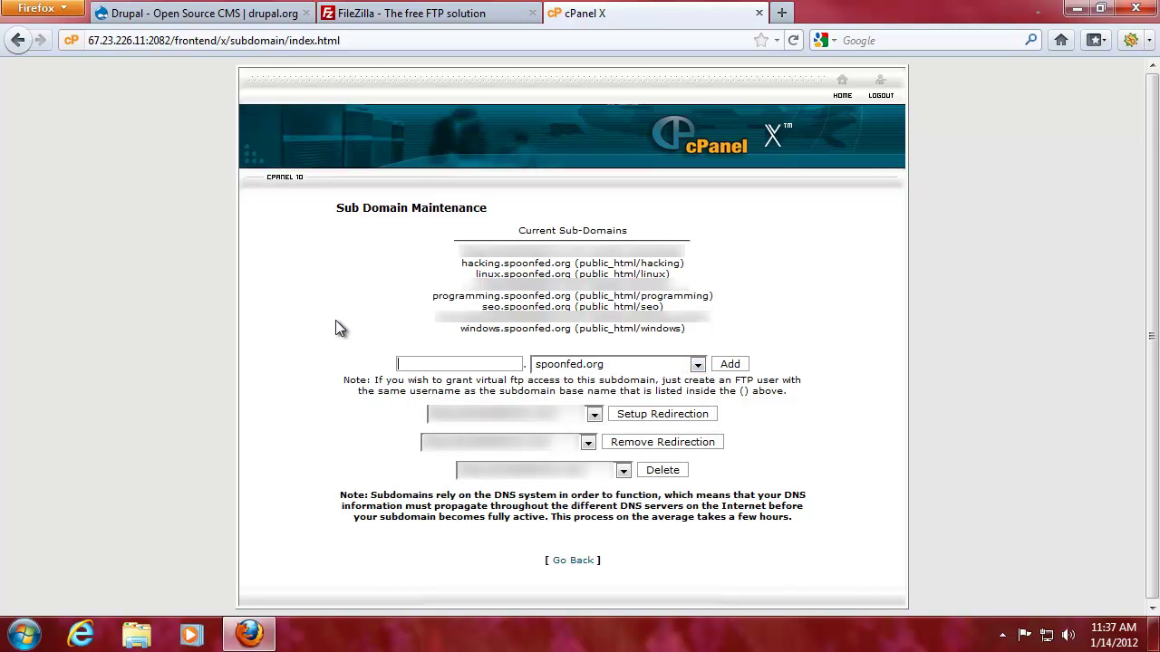
type("showcase")
left_click_drag(347, 387, 791, 395)
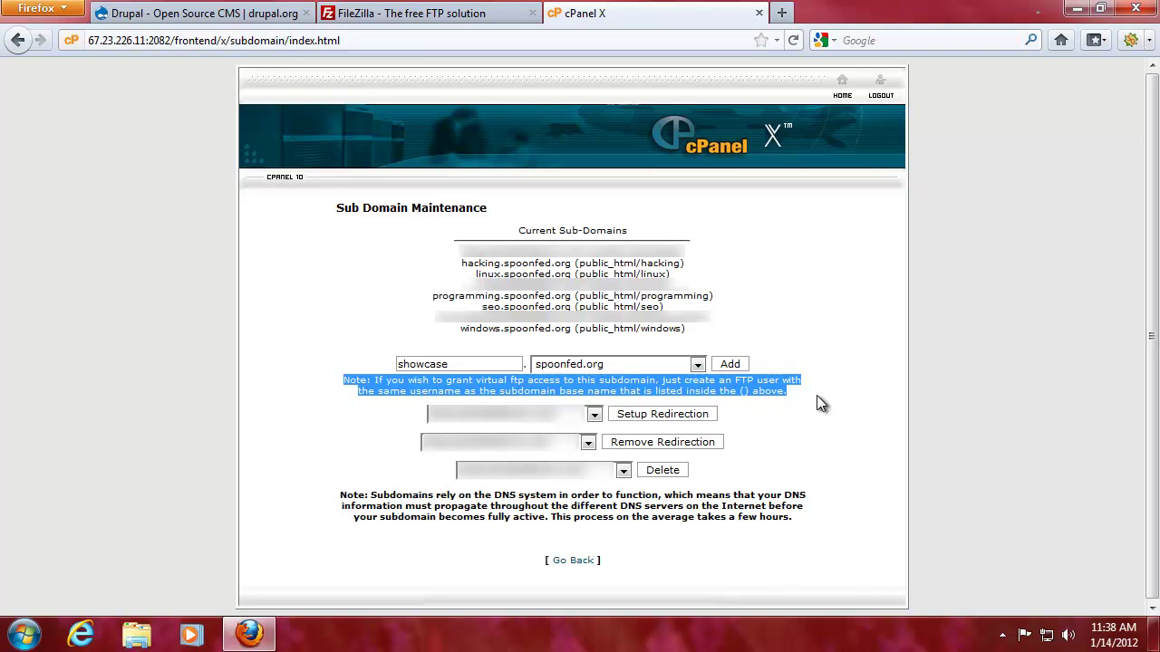
left_click(811, 406)
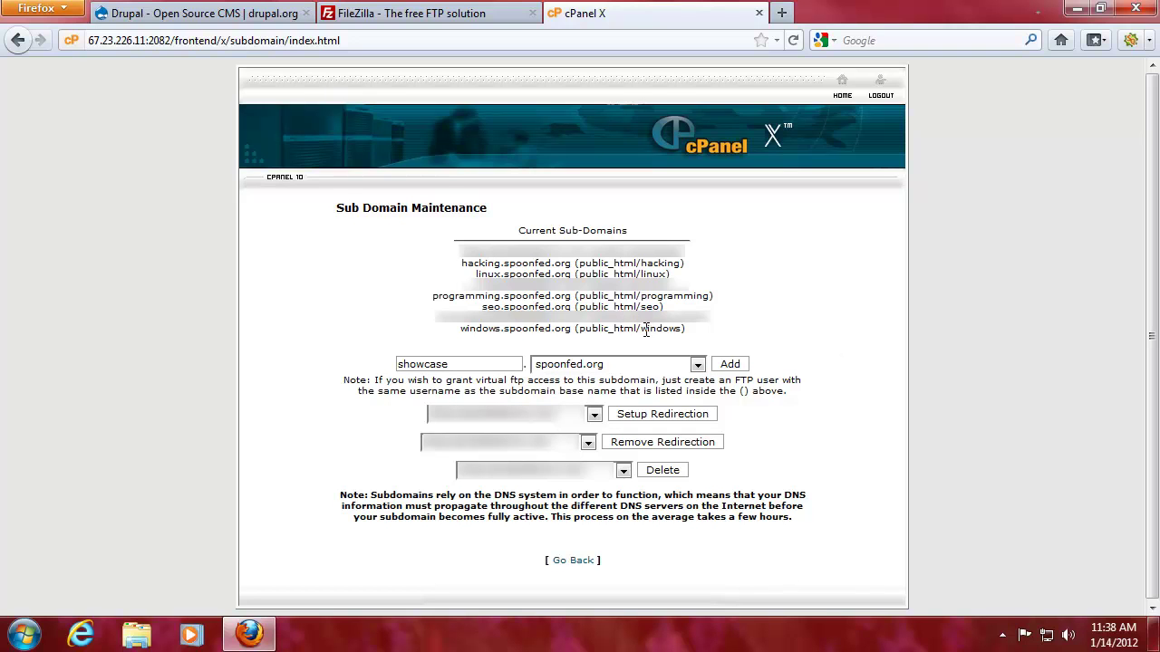
left_click_drag(640, 331, 684, 328)
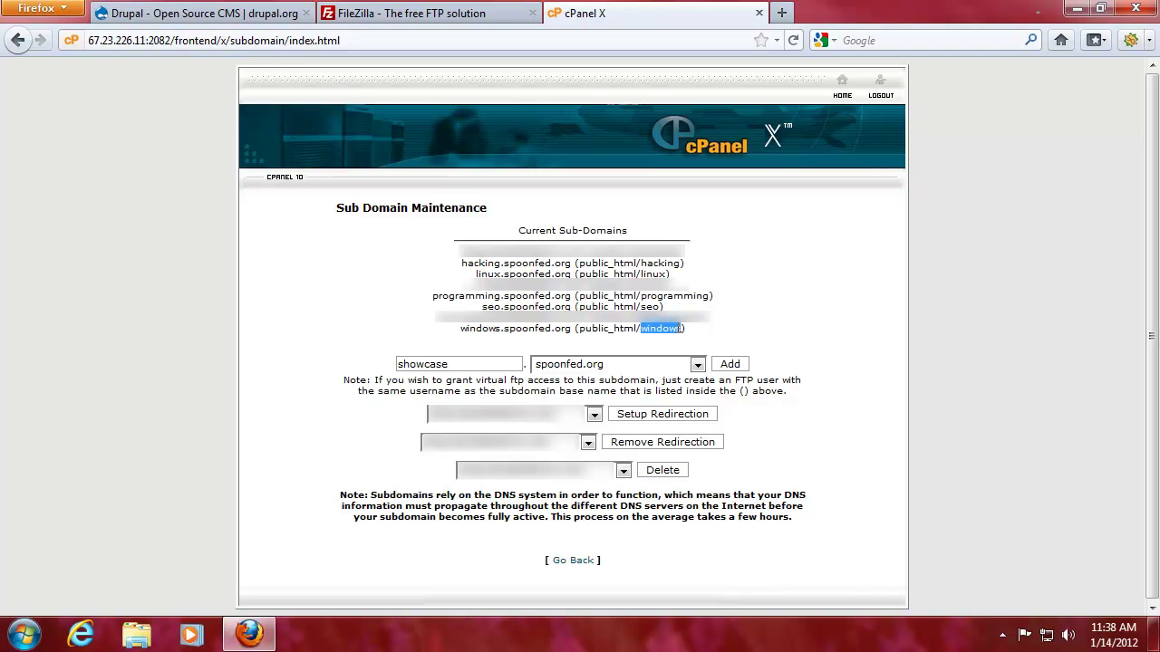
left_click(681, 328)
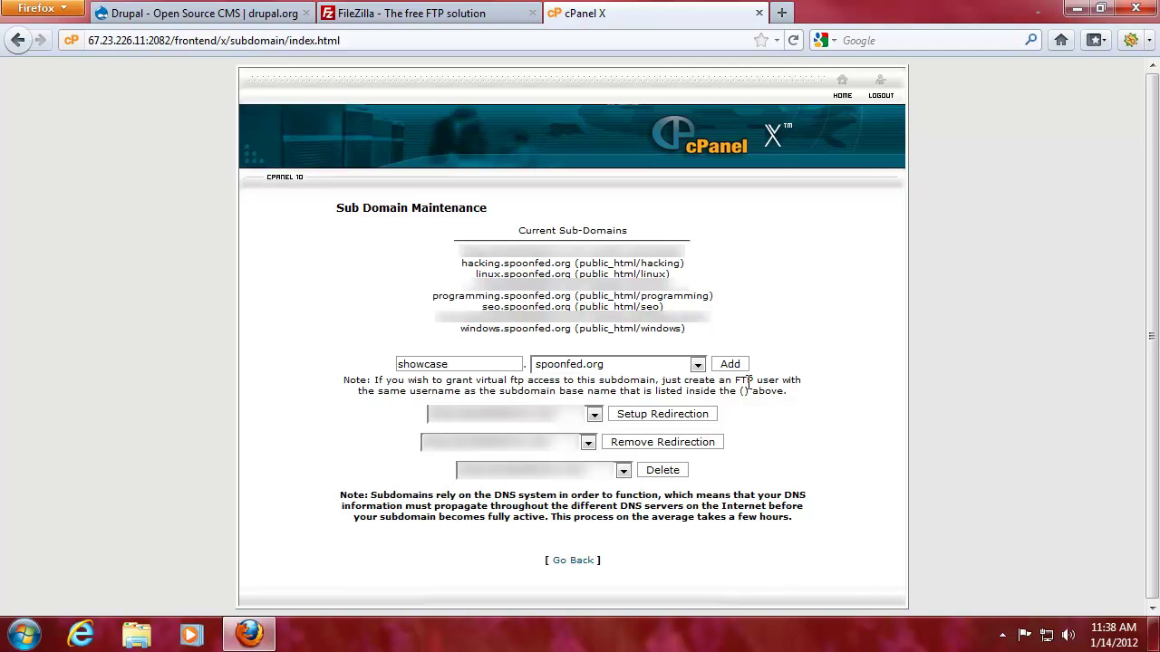
left_click(730, 363)
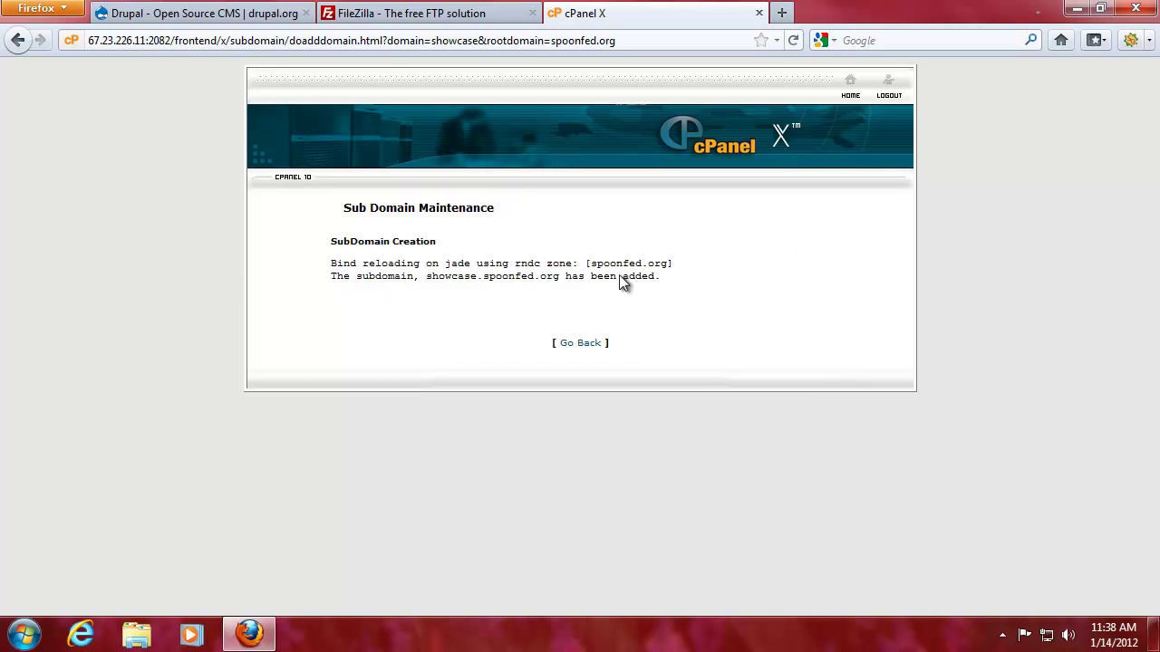
left_click(577, 344)
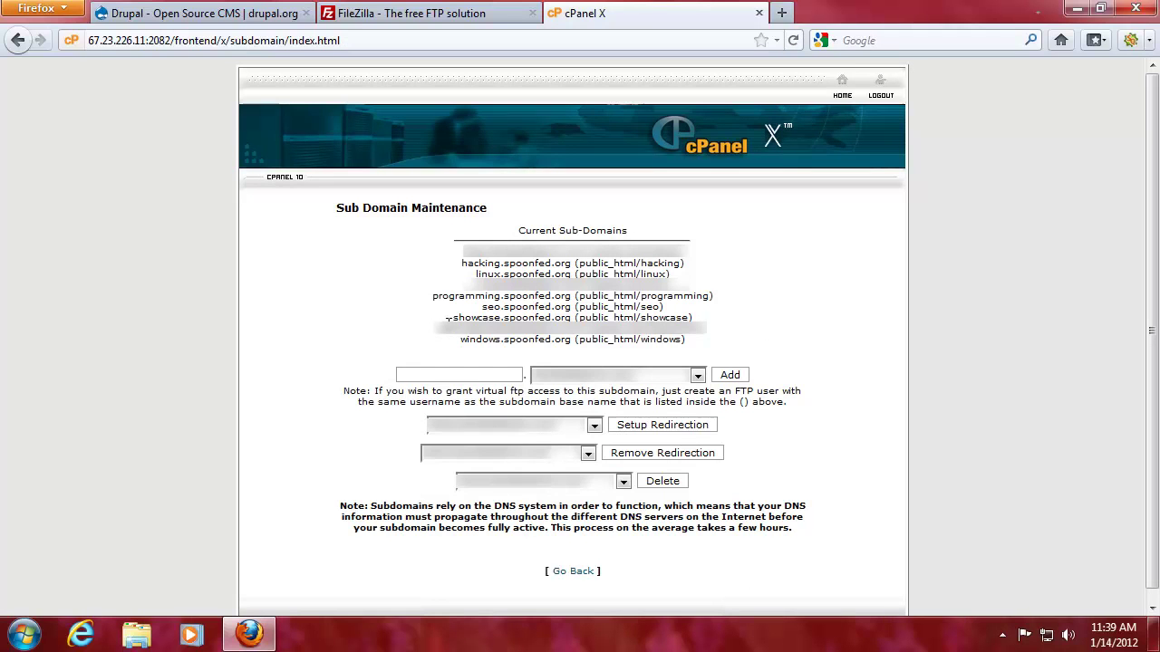
Visit showcase.spoonfed.org in the browser to check the new subdomain's page, and close that page.
left_click_drag(452, 318, 569, 315)
left_click(865, 257)
left_click(559, 39)
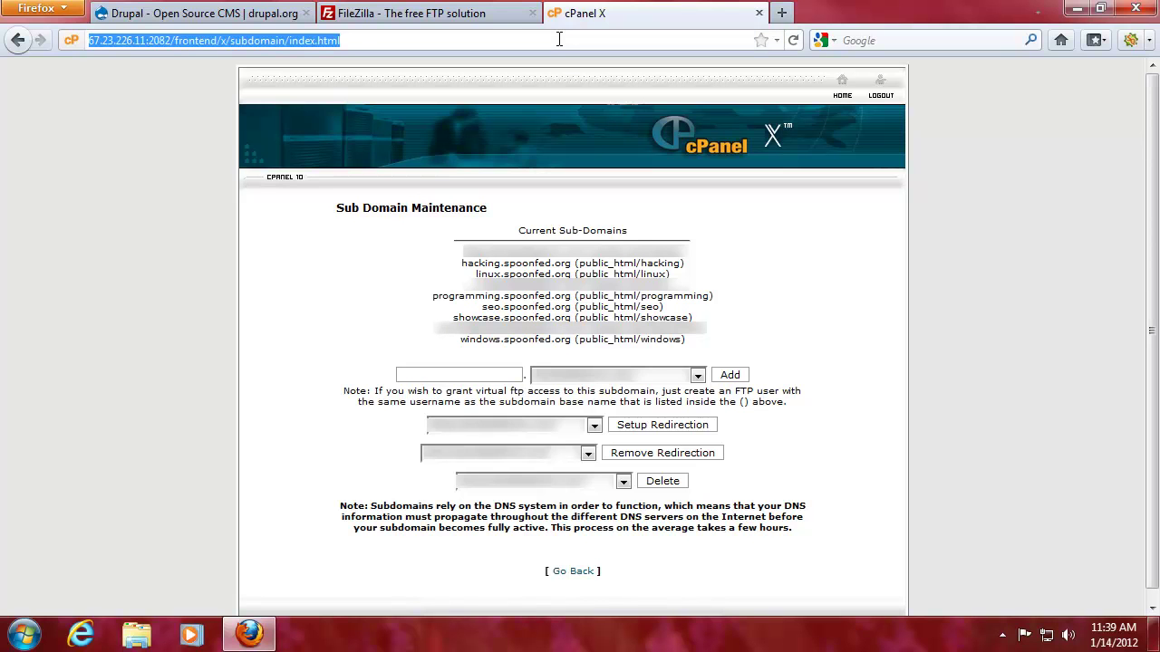
key("BackSpace")
type("showcas")
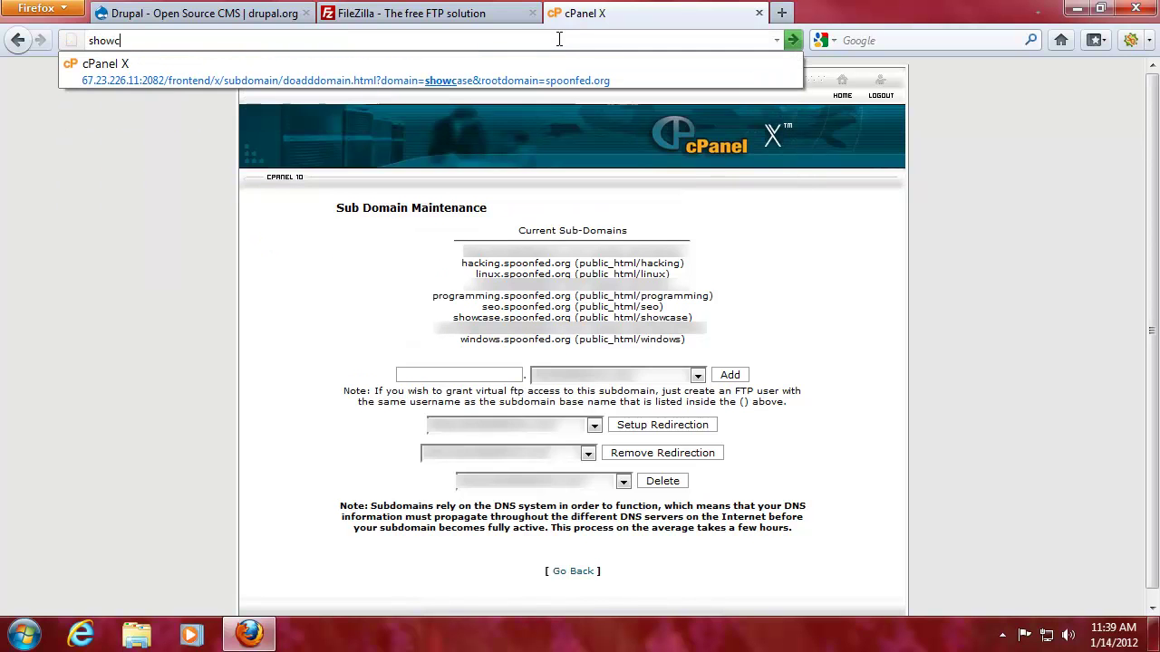
type("e.spoonfed.org/cgi-sys/defaultwebpage.cgi")
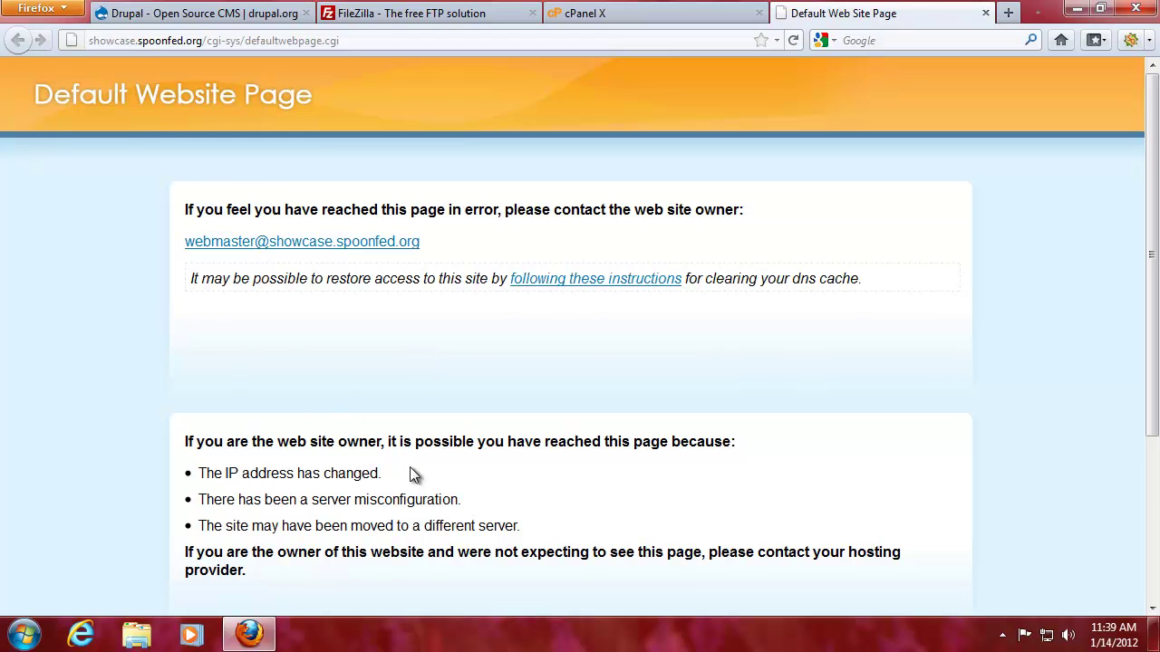
scroll(443, 460, "down", 4)
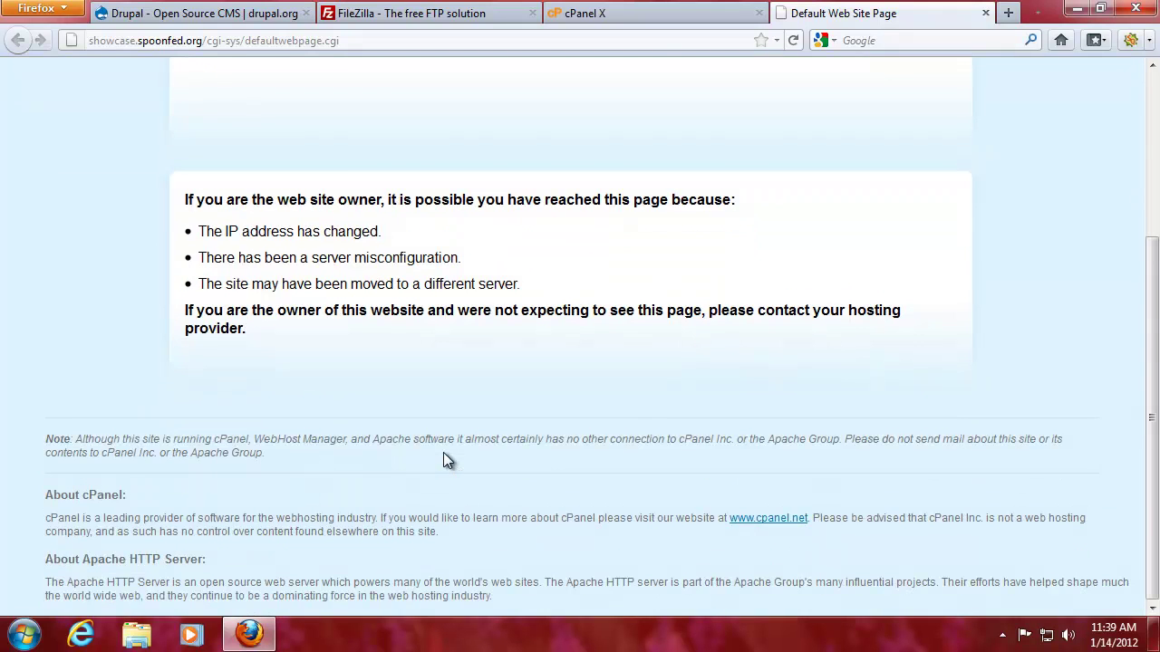
scroll(342, 512, "up", 5)
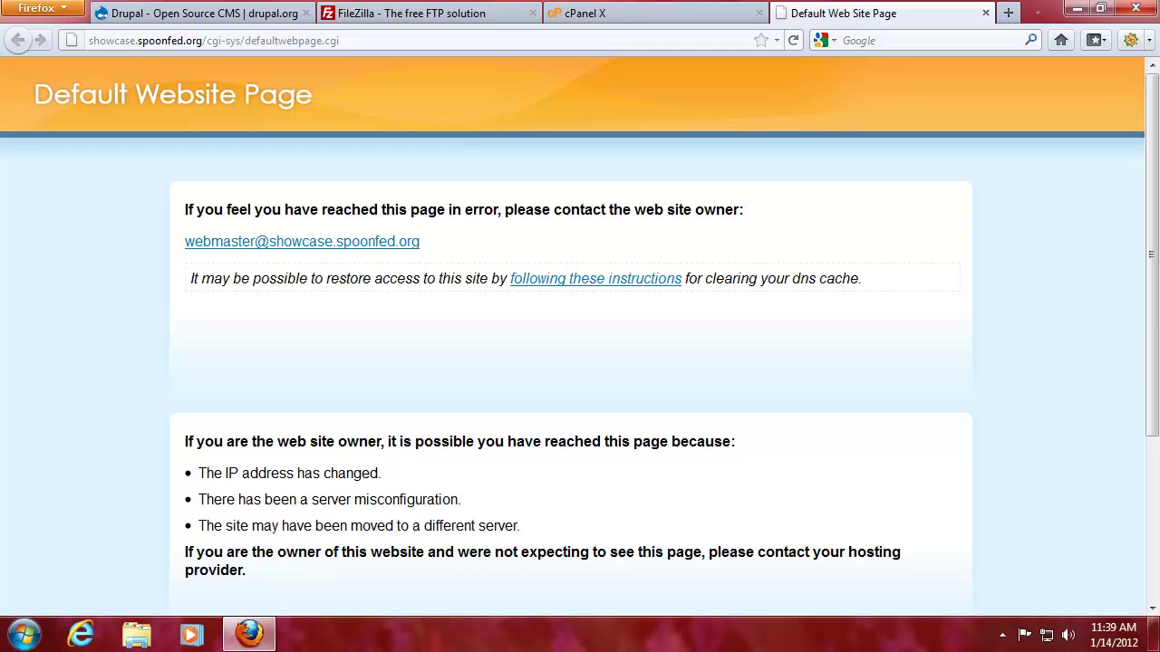
left_click(985, 13)
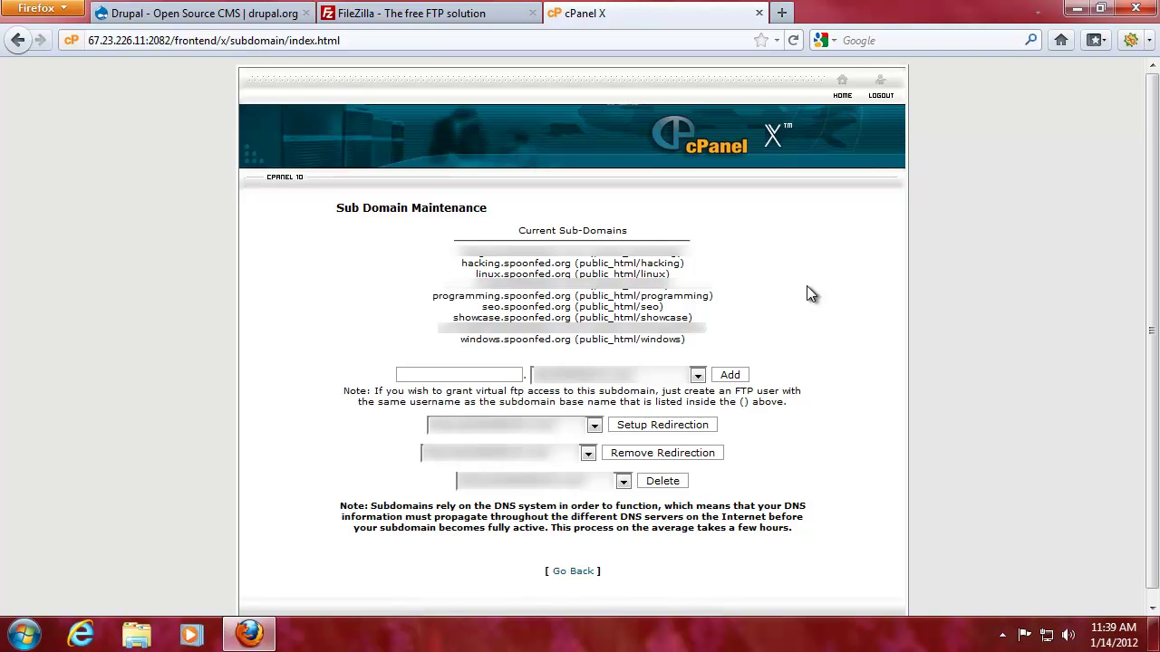
Return to the cPanel home page and open Addon Domains to look over its maintenance options.
left_click(839, 93)
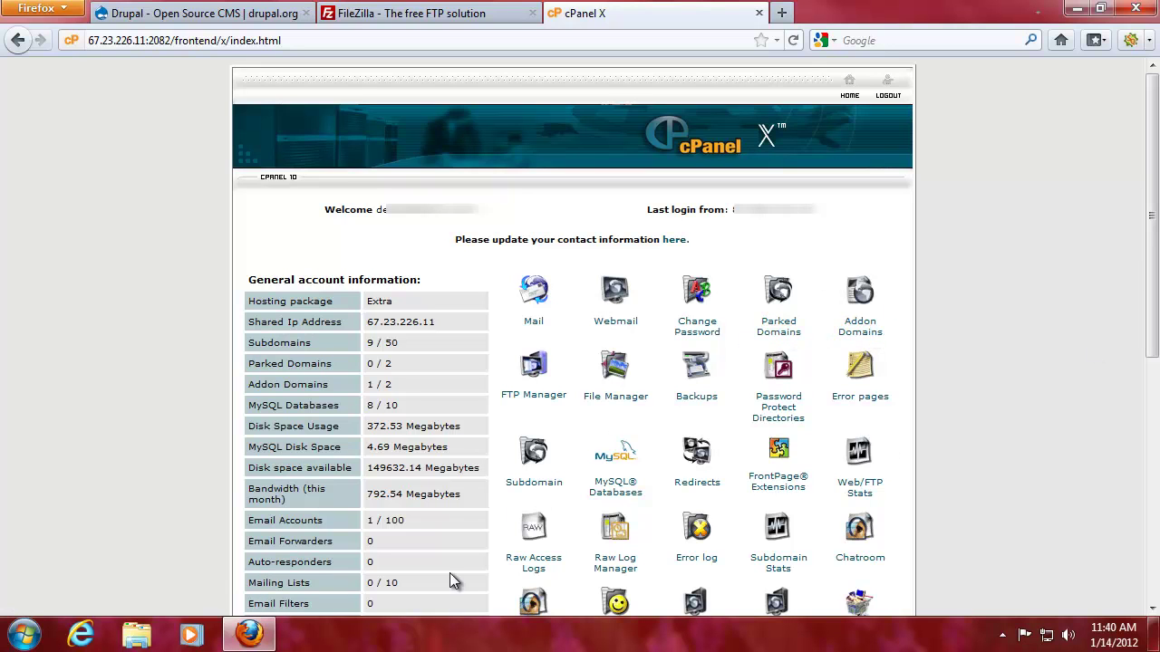
left_click(859, 332)
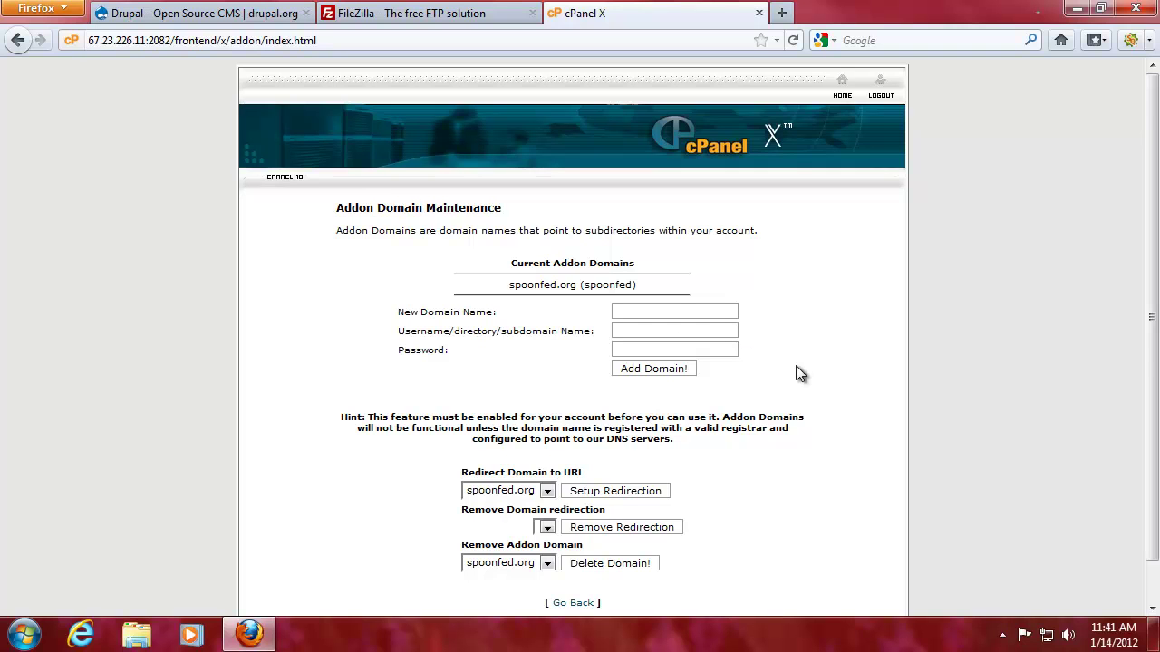
scroll(798, 373, "down", 1)
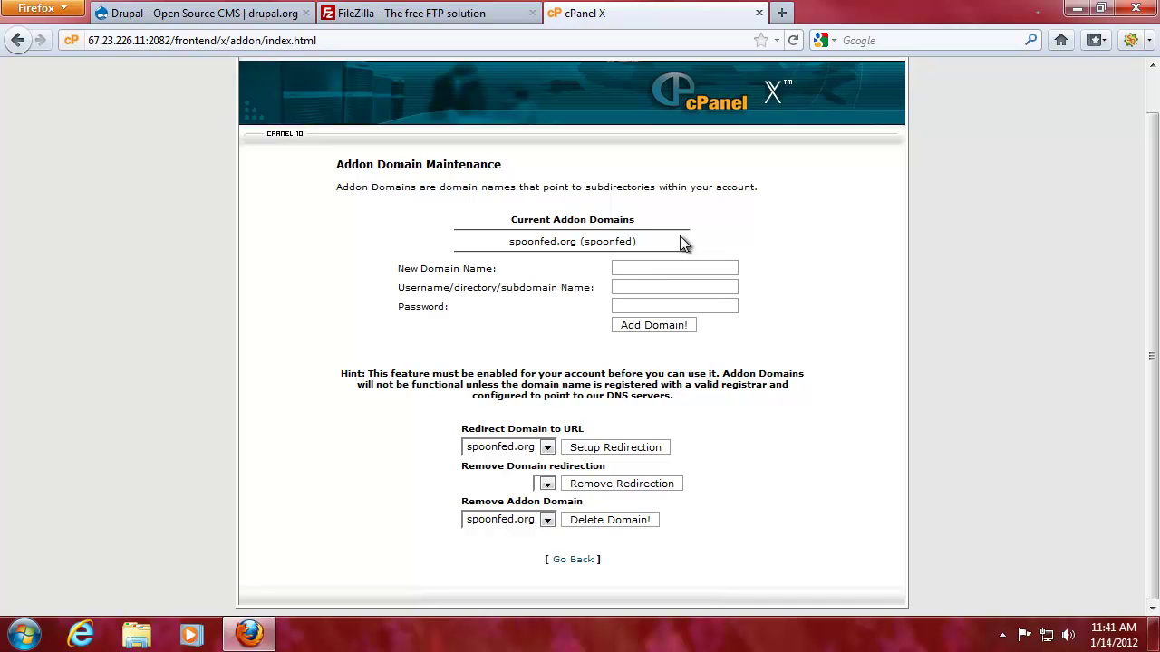
scroll(668, 61, "up", 1)
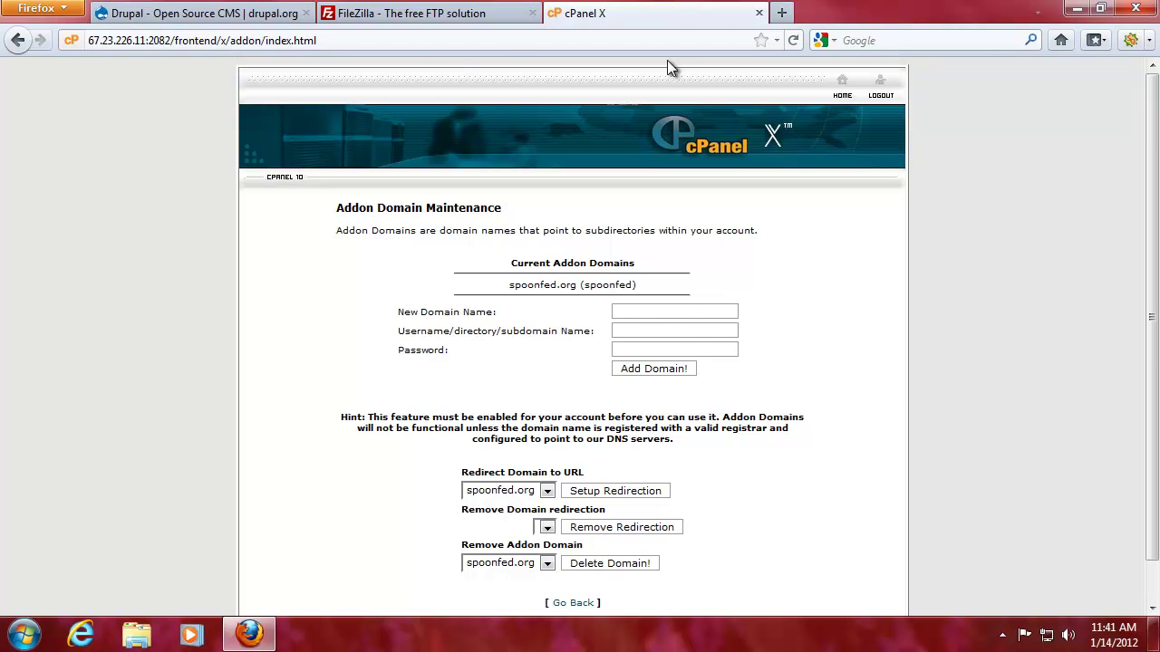
Open Parked Domains from the cPanel home page, read the registration hint, and return to the home page.
left_click(841, 95)
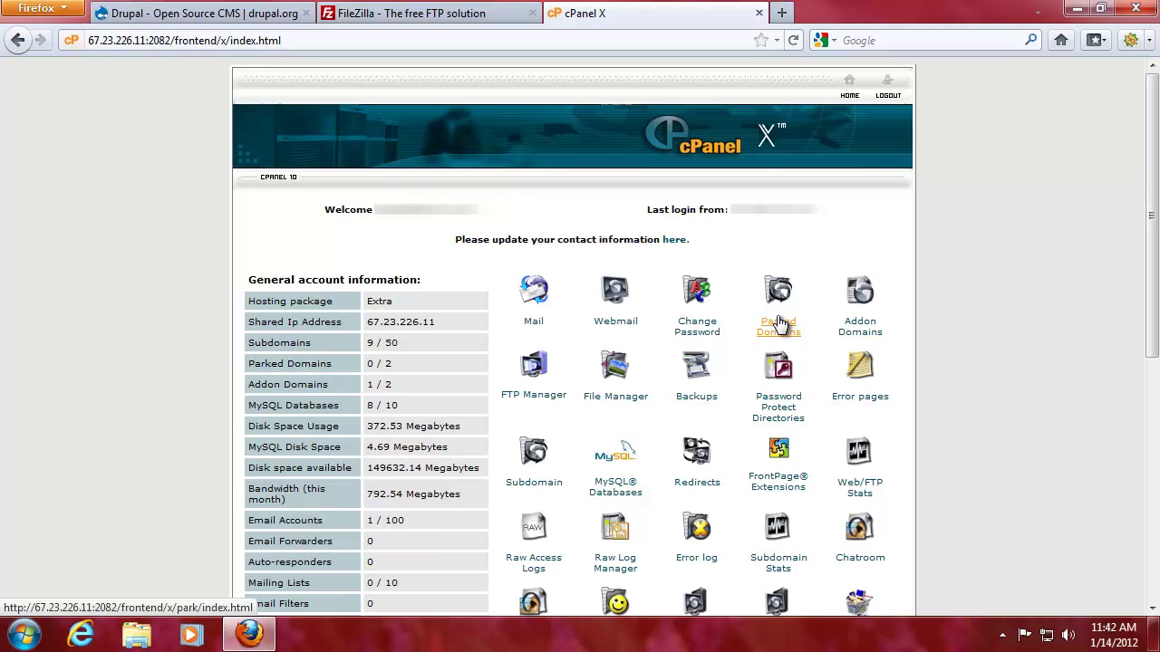
left_click(778, 324)
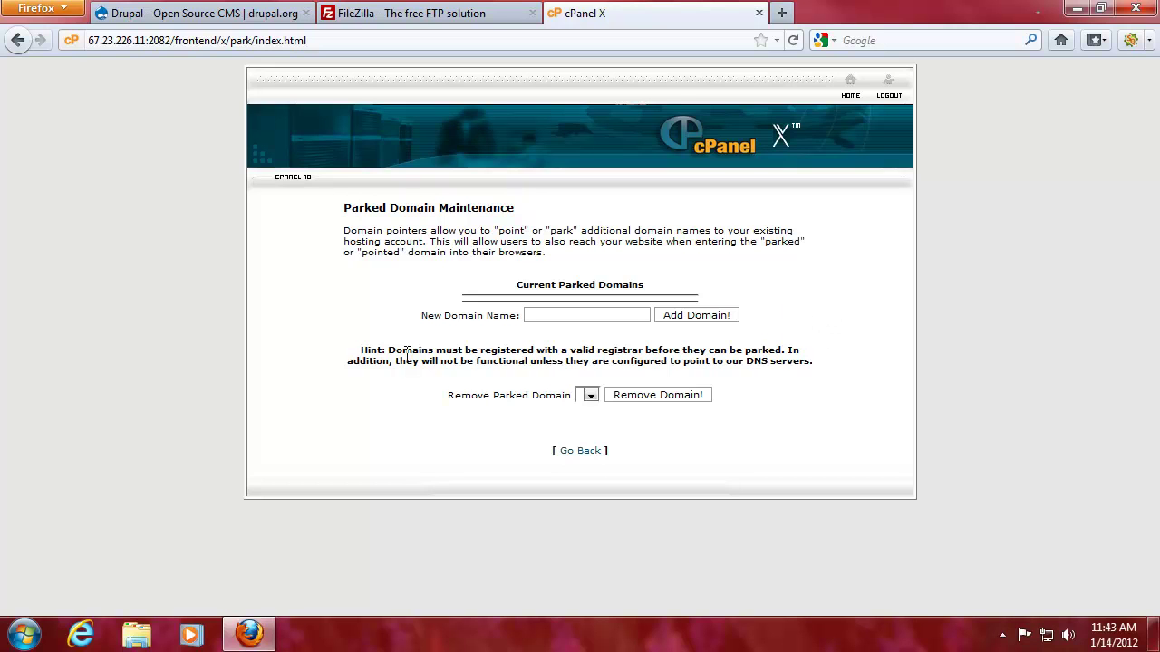
left_click_drag(400, 353, 737, 354)
left_click(743, 354)
left_click(581, 452)
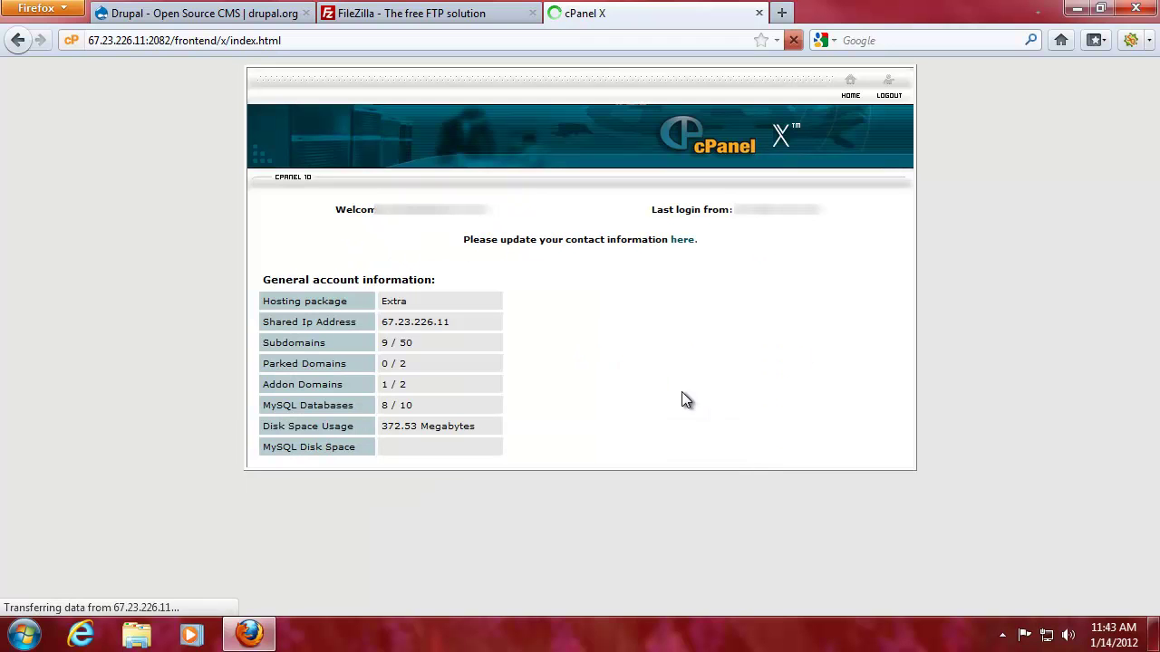